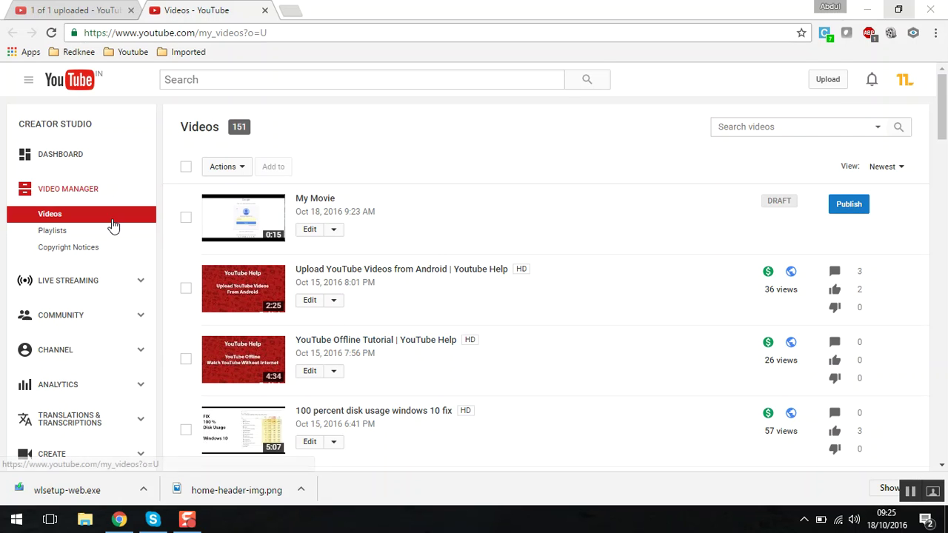
# - Go from the account menu to Creator Studio's list of uploaded videos
pyautogui.click(905, 82)
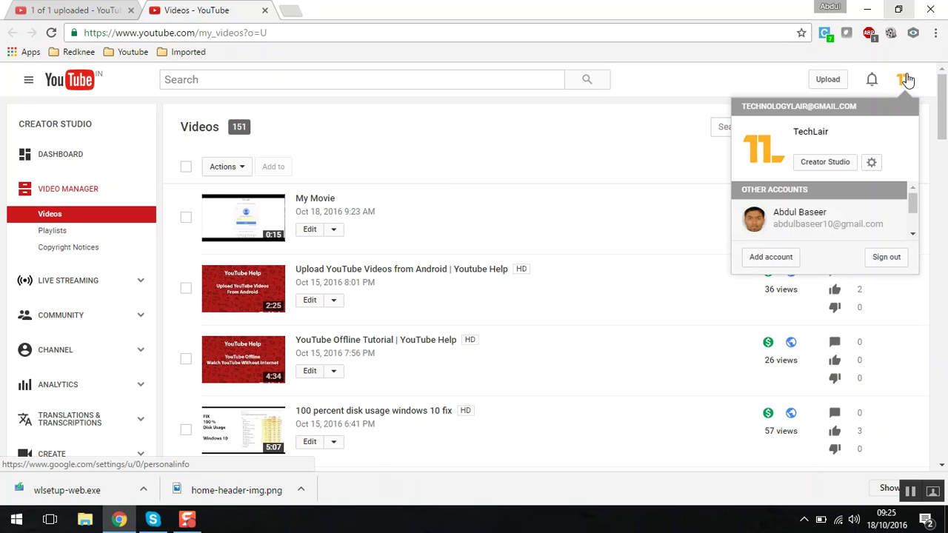
pyautogui.click(833, 163)
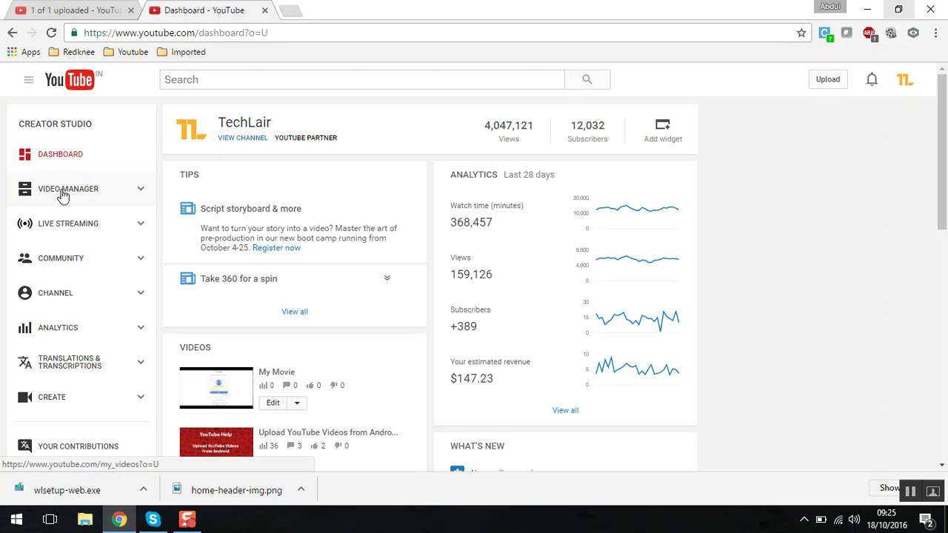
pyautogui.click(53, 194)
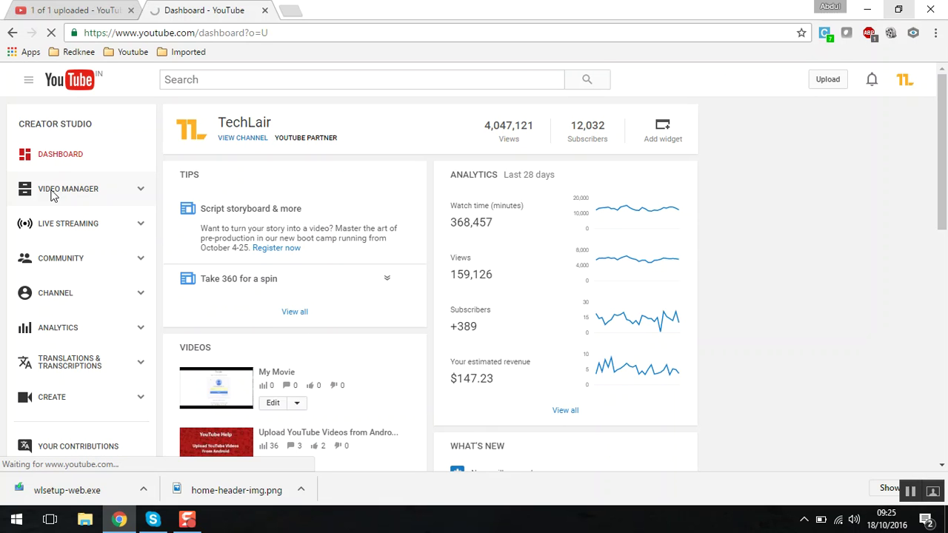
pyautogui.scroll(-1, 340, 353)
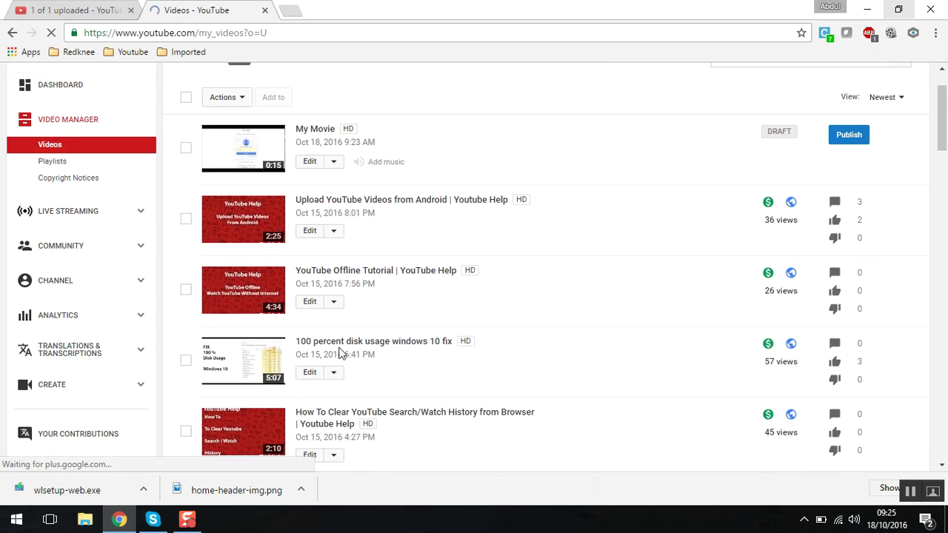
pyautogui.scroll(1, 336, 353)
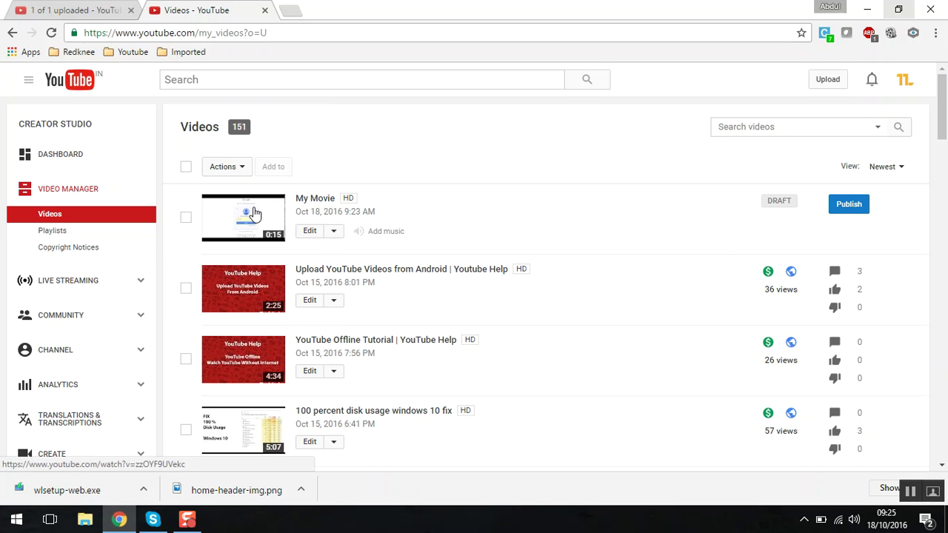
pyautogui.scroll(-2, 258, 236)
pyautogui.scroll(-1, 258, 237)
pyautogui.scroll(3, 282, 241)
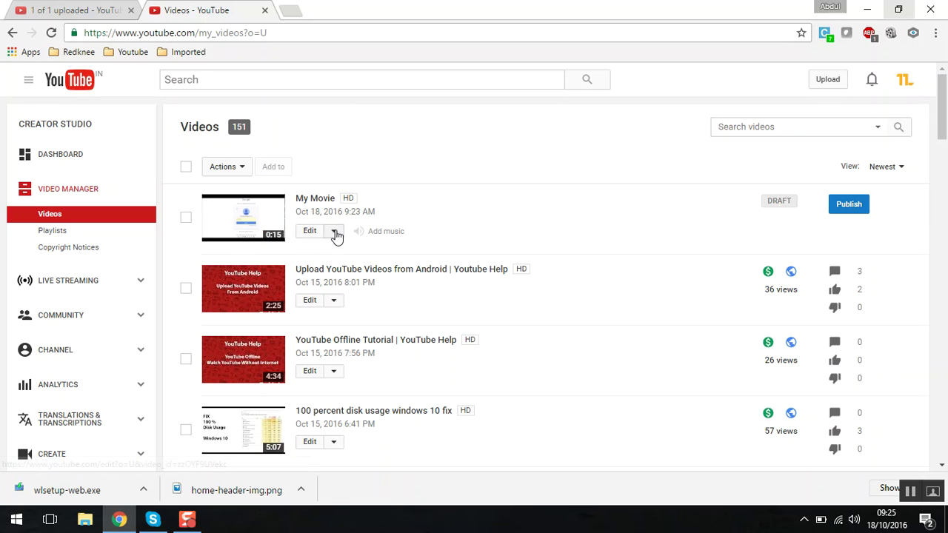
# - Open the Enhancements editor for My Movie from its Edit drop-down
pyautogui.click(335, 233)
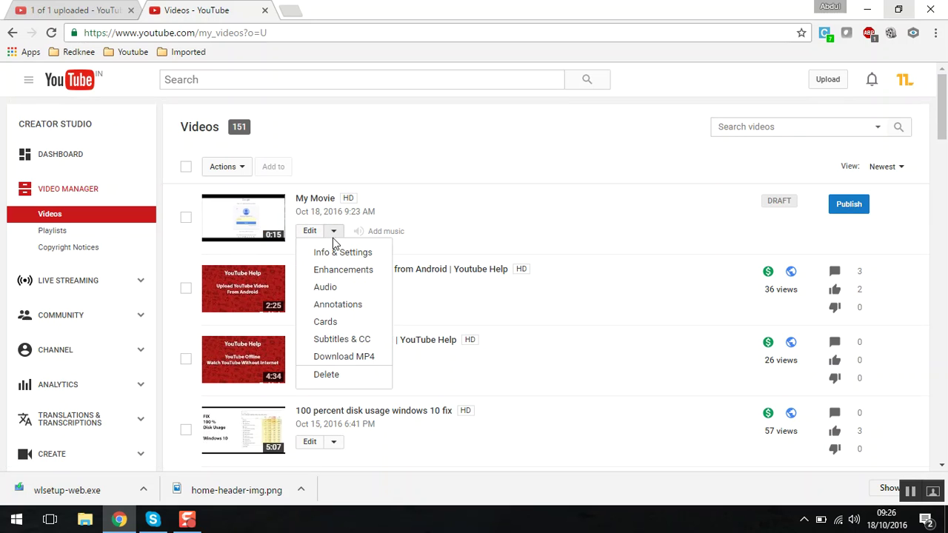
pyautogui.click(345, 276)
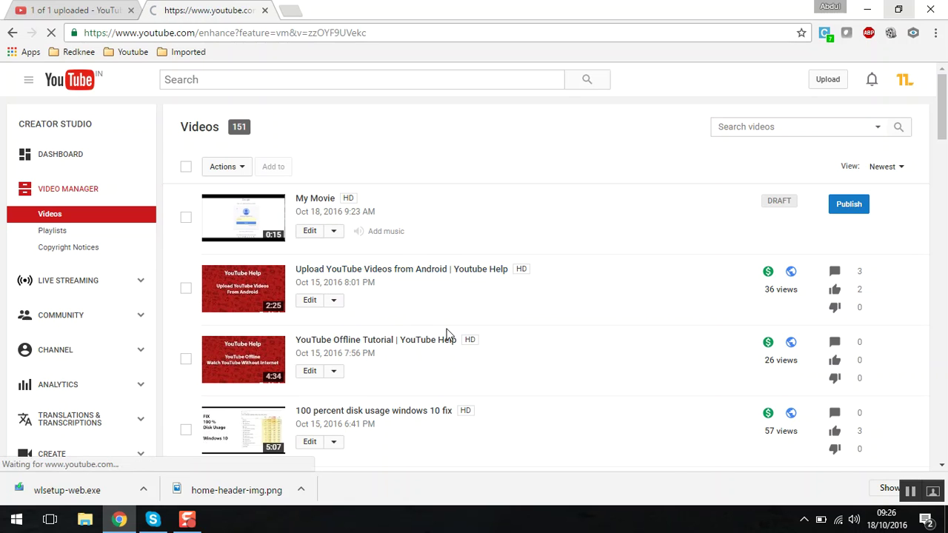
pyautogui.scroll(-1, 416, 318)
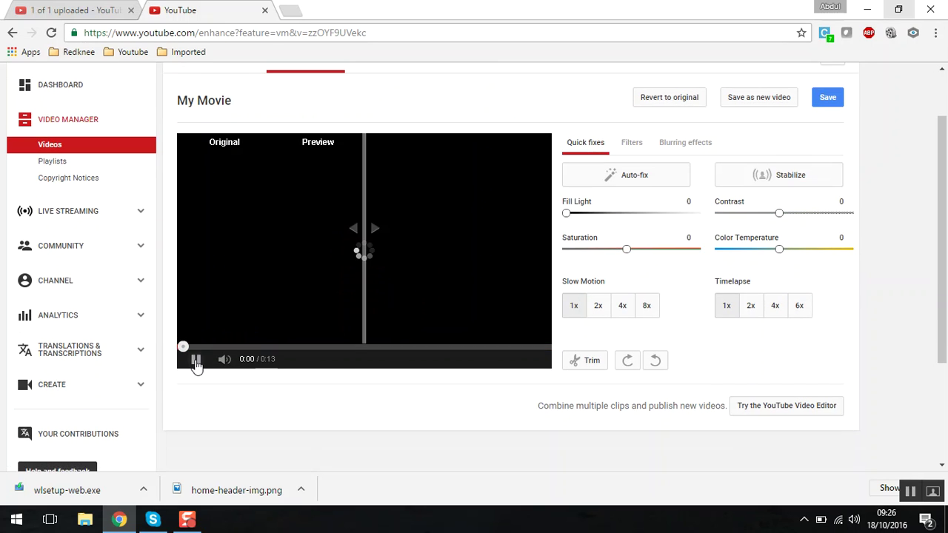
pyautogui.scroll(1, 339, 368)
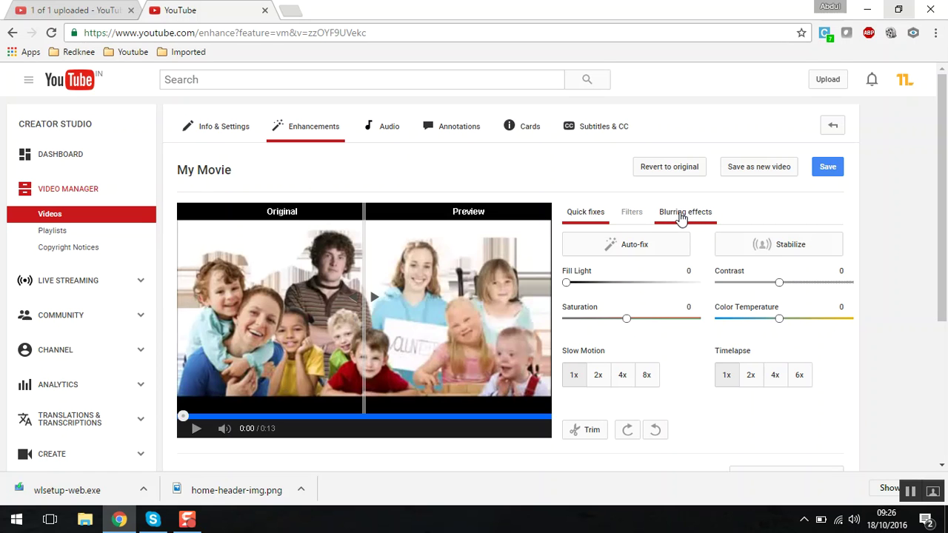
# - Apply automatic face blur under Blurring effects and compare the blurred preview
pyautogui.click(681, 216)
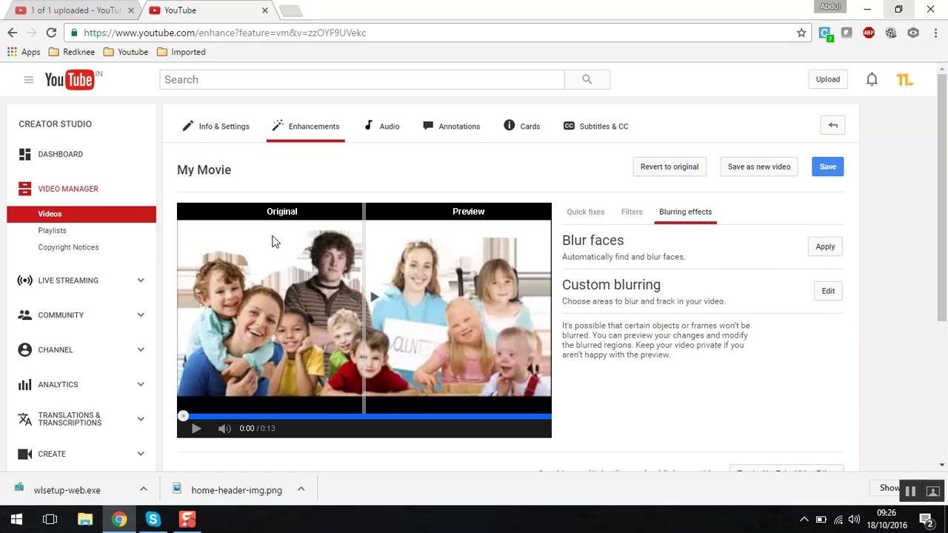
pyautogui.scroll(-1, 497, 358)
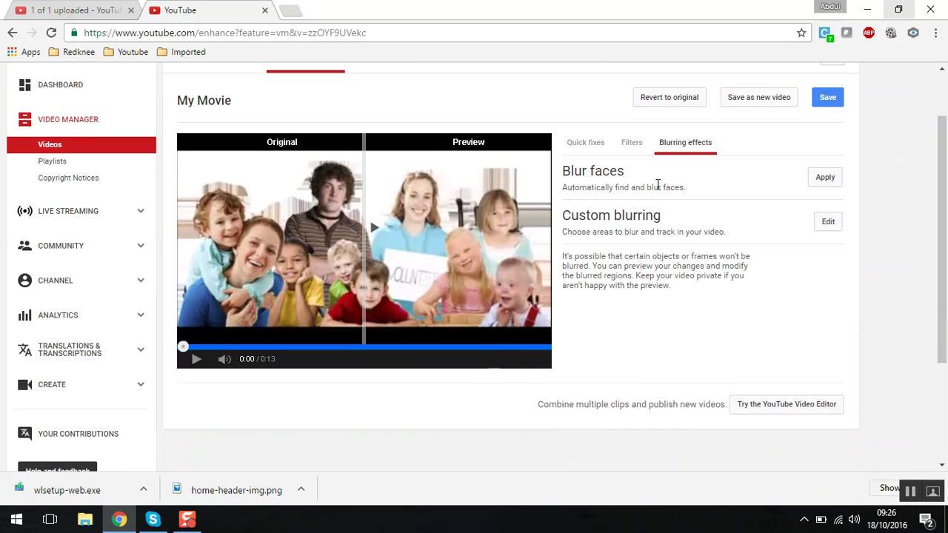
pyautogui.scroll(1, 650, 184)
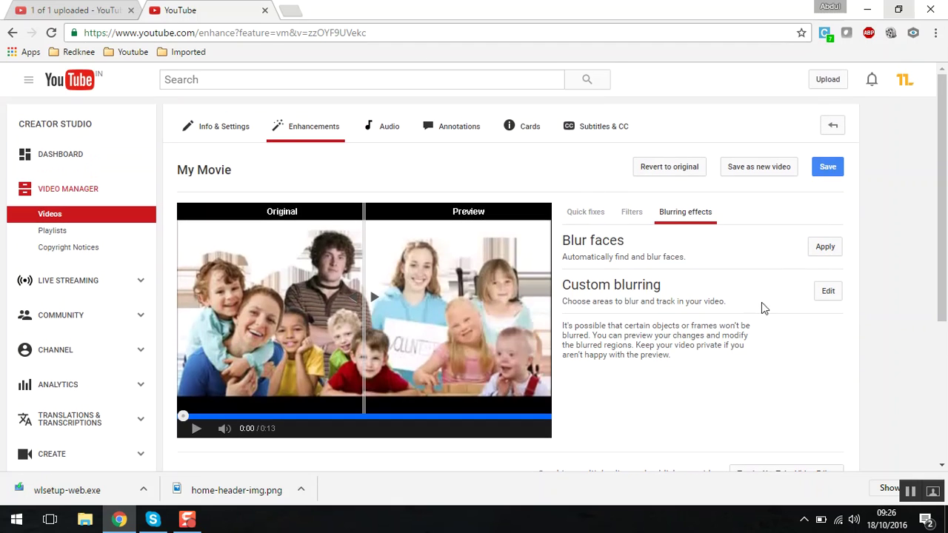
pyautogui.click(825, 247)
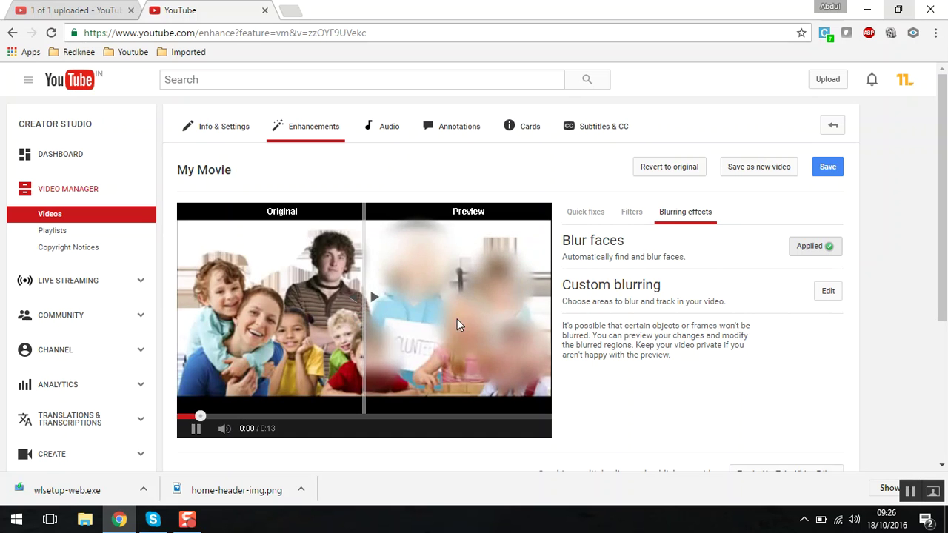
pyautogui.click(197, 429)
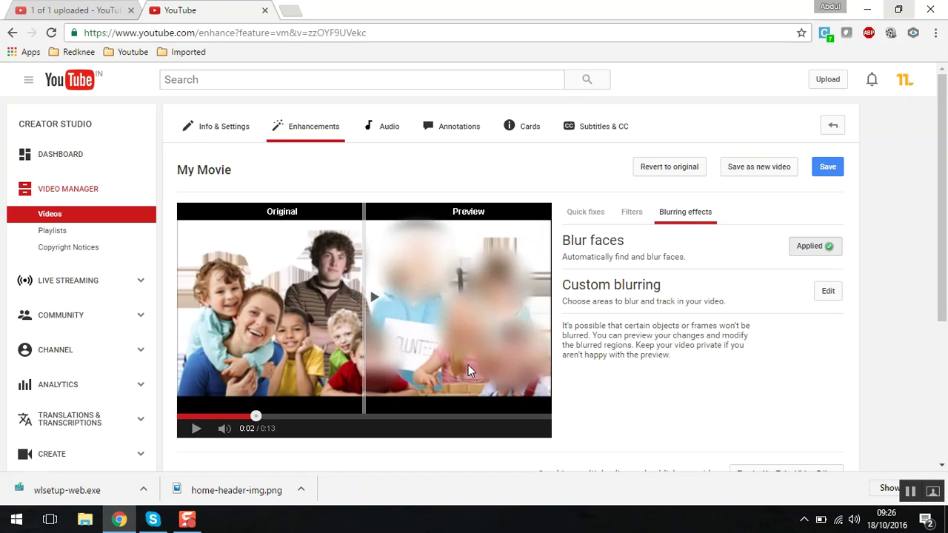
pyautogui.moveTo(361, 295)
pyautogui.mouseDown()
pyautogui.moveTo(196, 265)
pyautogui.moveTo(381, 298)
pyautogui.mouseUp()
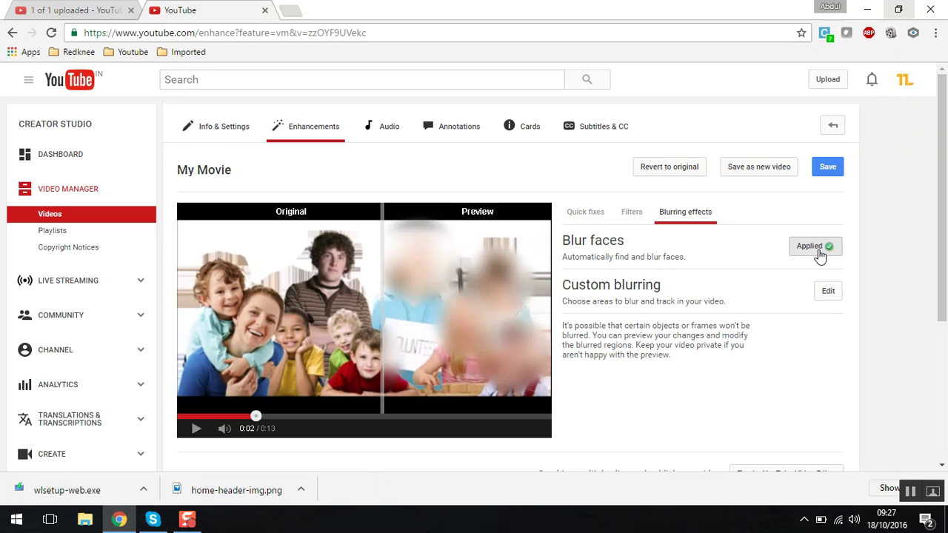
# - Undo the face blur and preview the unblurred clip, pausing at 0:03
pyautogui.click(818, 253)
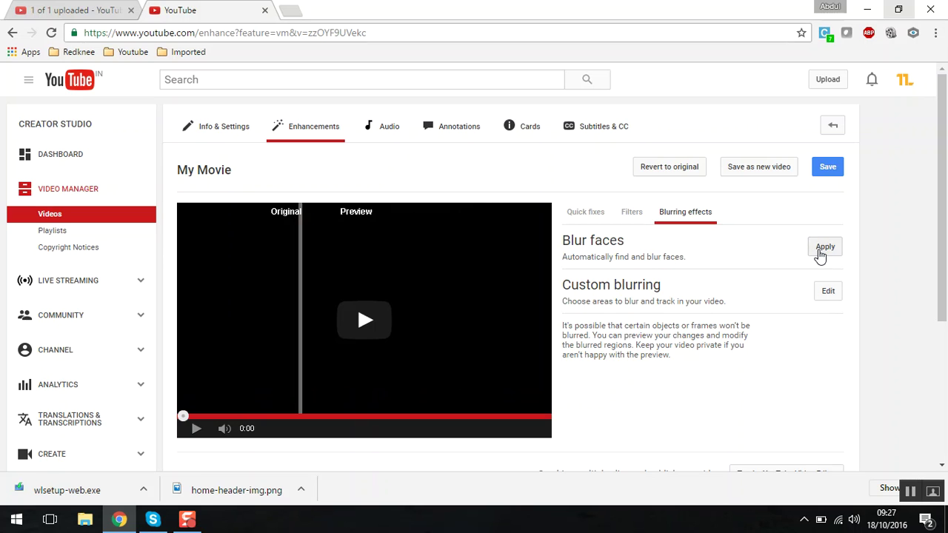
pyautogui.click(314, 293)
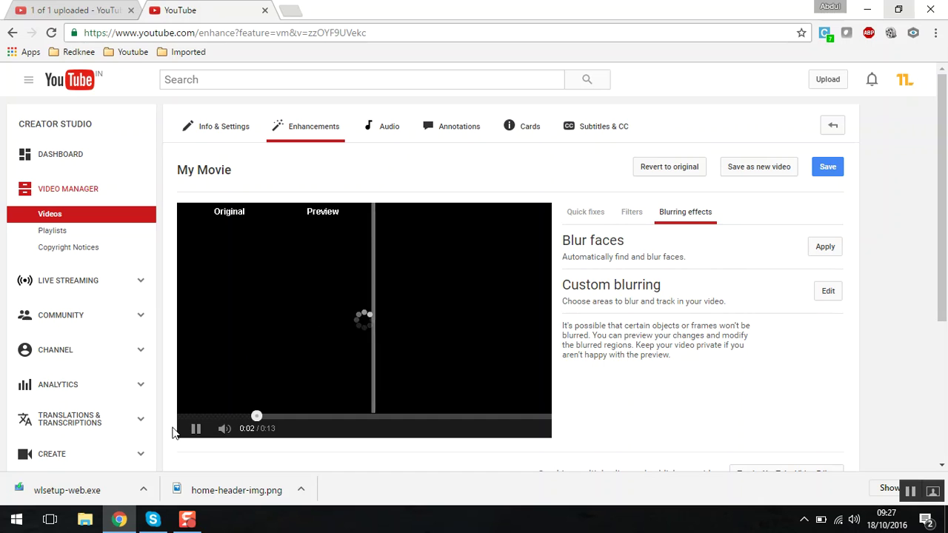
pyautogui.click(196, 429)
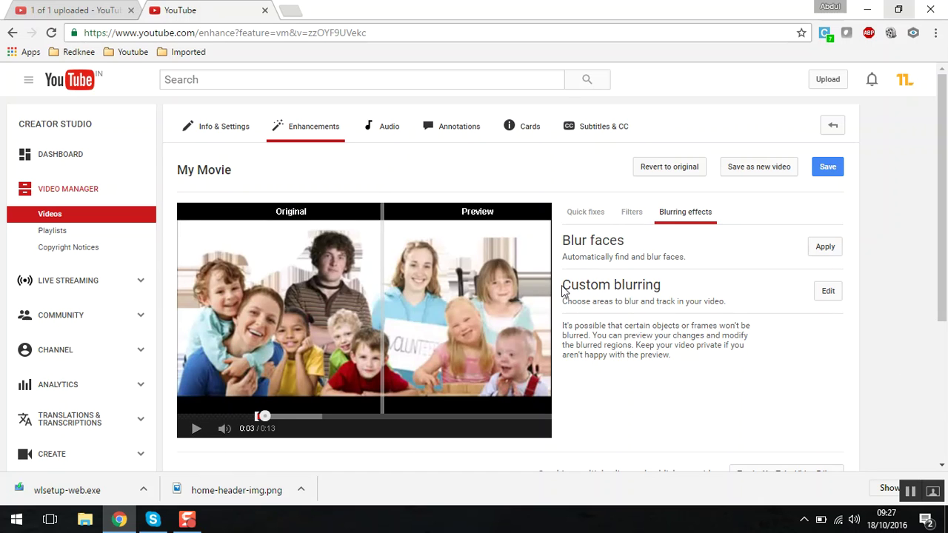
# - Draw a custom blur box over the boy's and woman's faces and apply it
pyautogui.click(827, 292)
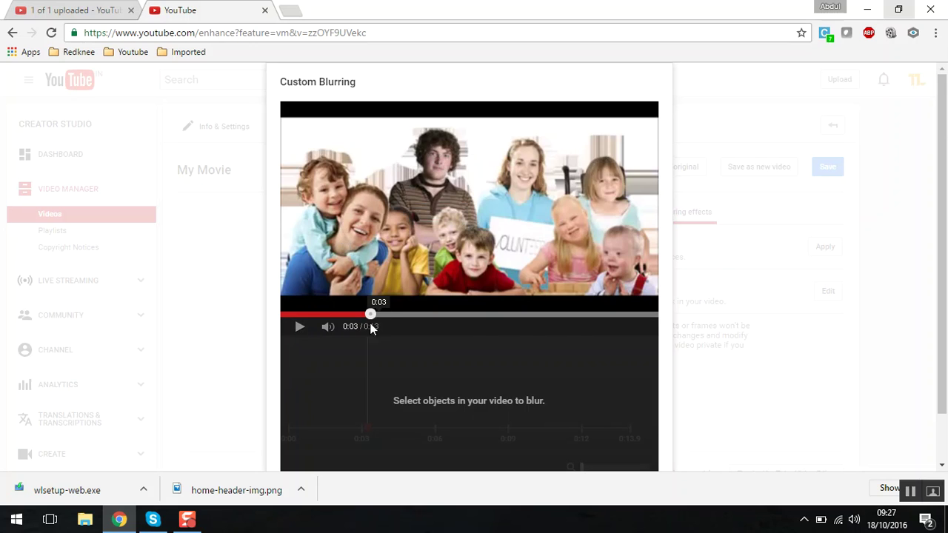
pyautogui.moveTo(370, 314); pyautogui.dragTo(292, 315)
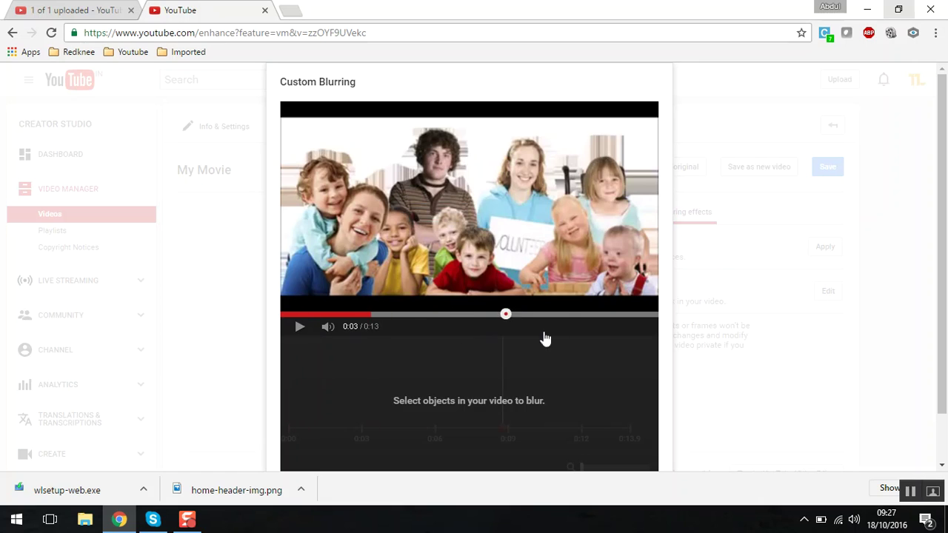
pyautogui.moveTo(294, 317)
pyautogui.mouseDown()
pyautogui.moveTo(484, 317)
pyautogui.moveTo(385, 317)
pyautogui.mouseUp()
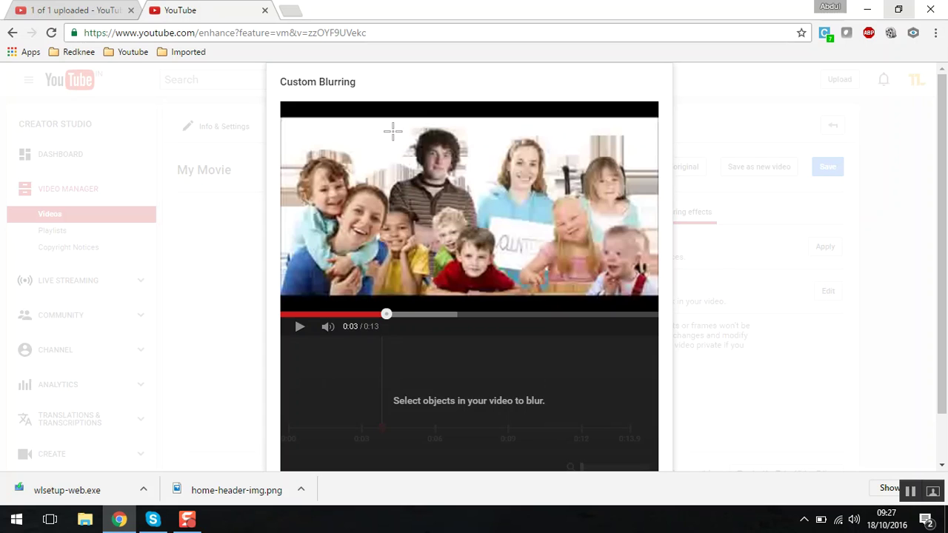
pyautogui.moveTo(387, 129); pyautogui.dragTo(487, 191)
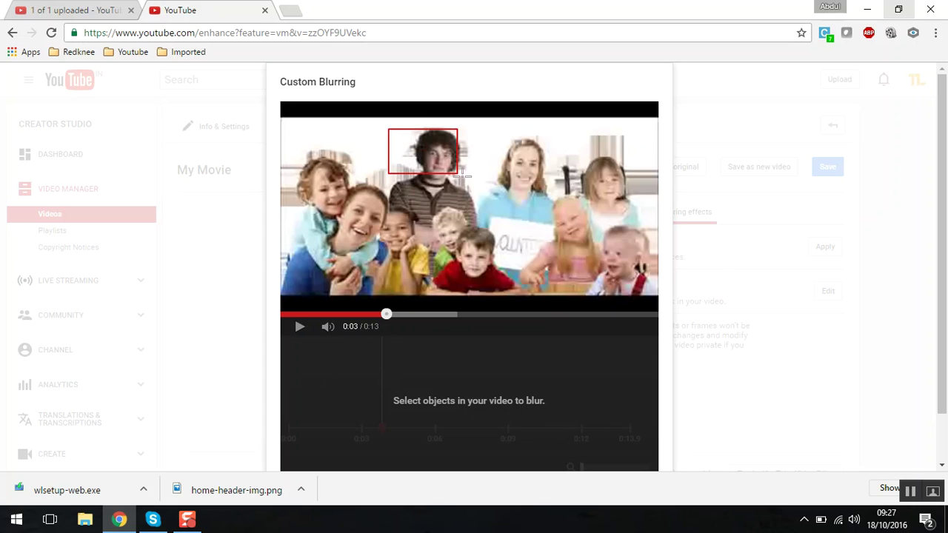
pyautogui.moveTo(486, 191); pyautogui.dragTo(465, 184)
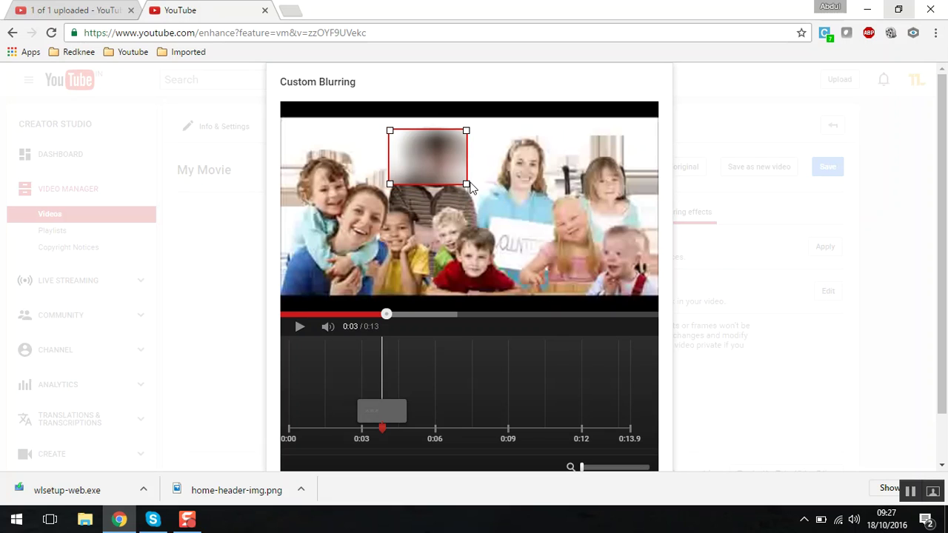
pyautogui.moveTo(466, 184); pyautogui.dragTo(585, 208)
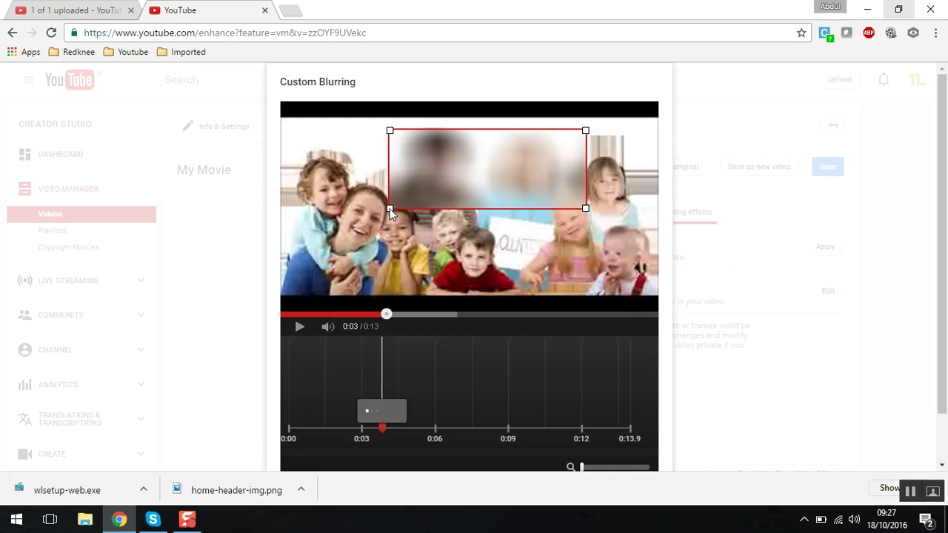
pyautogui.moveTo(390, 208)
pyautogui.mouseDown()
pyautogui.moveTo(357, 206)
pyautogui.moveTo(482, 205)
pyautogui.moveTo(380, 204)
pyautogui.mouseUp()
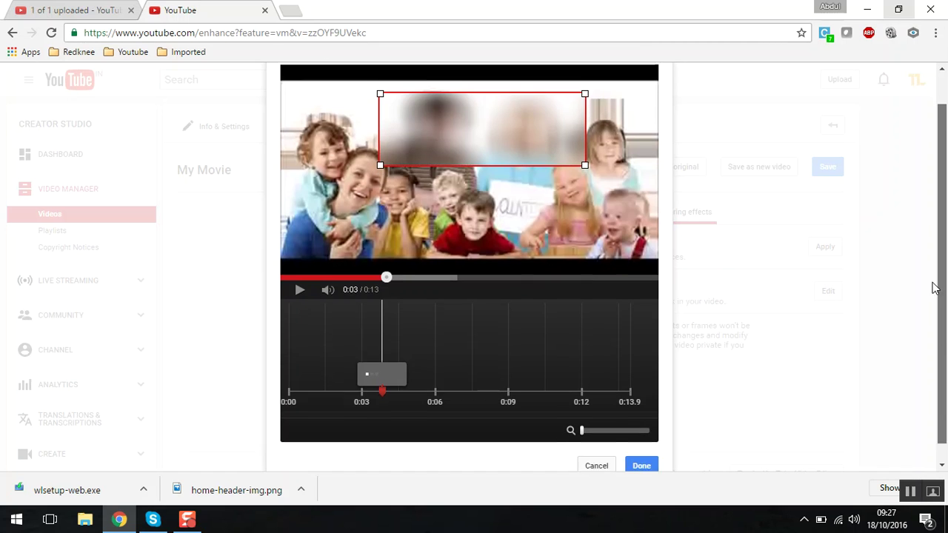
pyautogui.moveTo(942, 252); pyautogui.dragTo(933, 338)
pyautogui.click(642, 447)
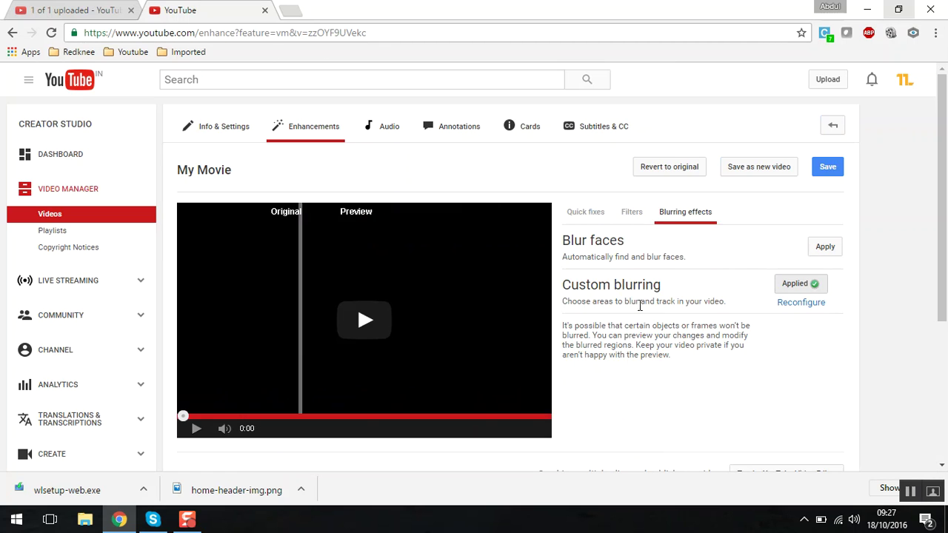
# - Save the blurred My Movie over the original video
pyautogui.click(827, 168)
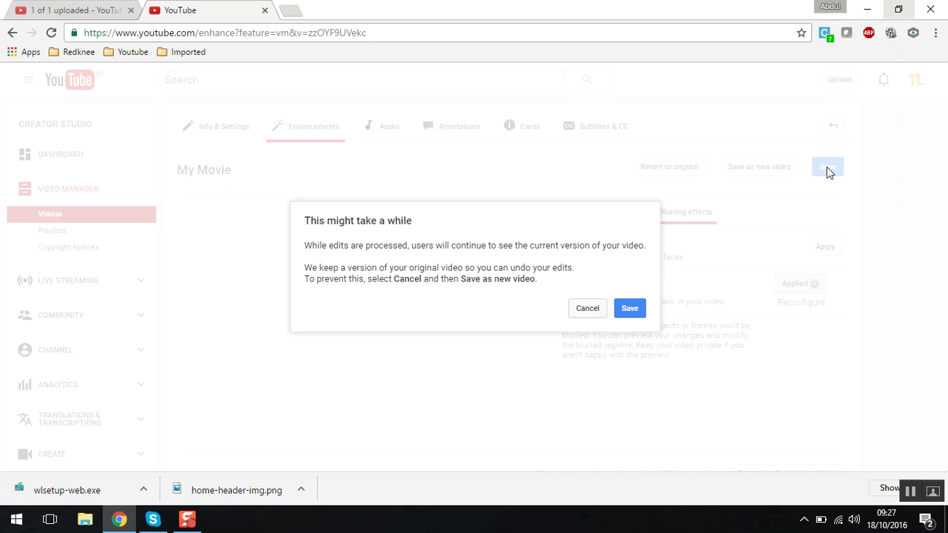
pyautogui.click(584, 311)
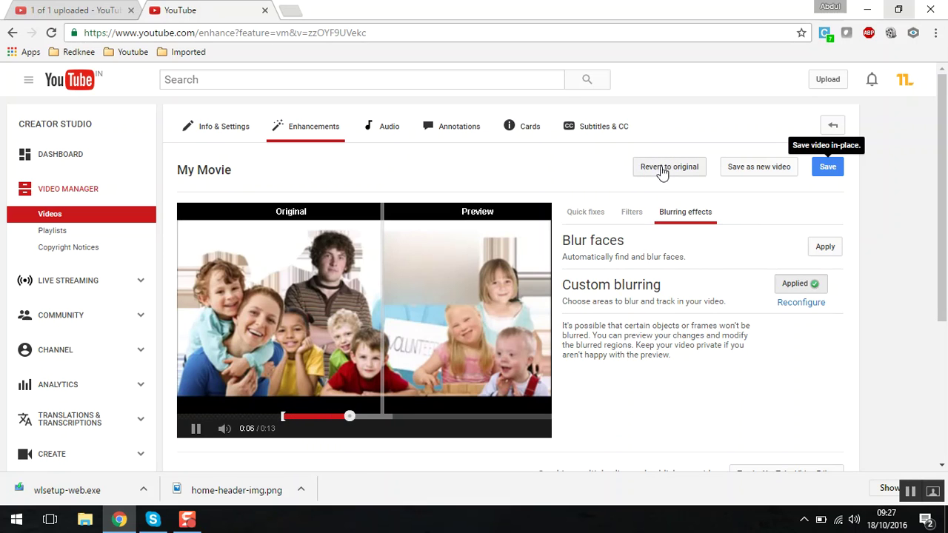
pyautogui.click(827, 172)
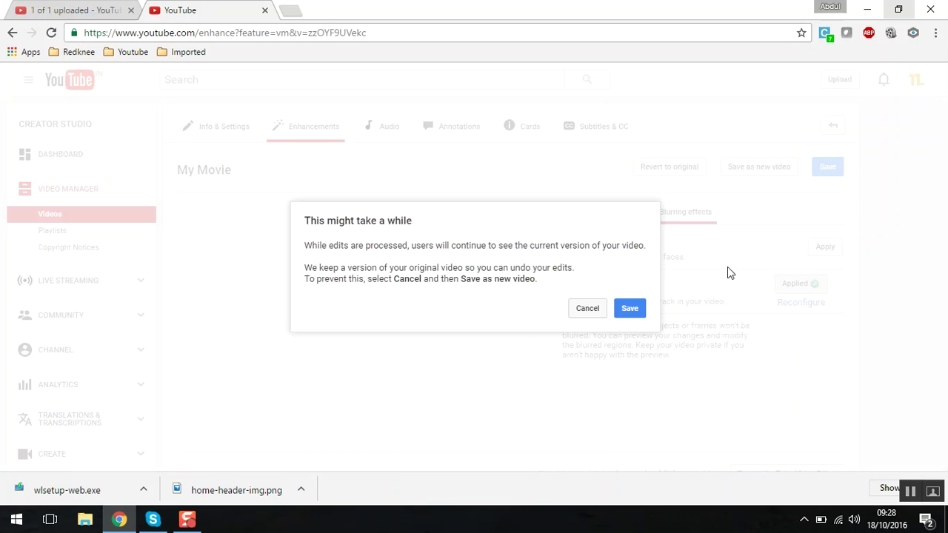
pyautogui.click(631, 309)
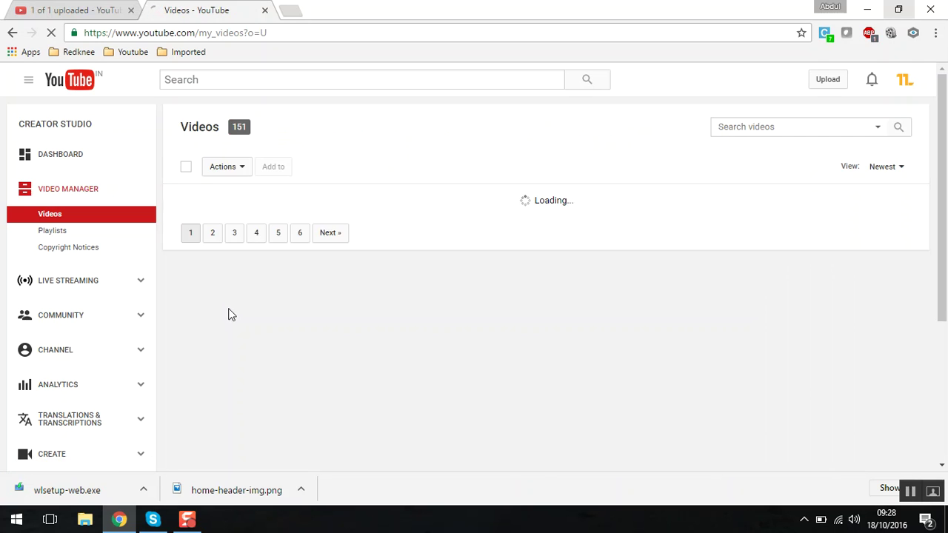
# - Scroll the Videos list to check My Movie shows Edit in progress
pyautogui.scroll(-1, 231, 314)
pyautogui.scroll(1, 231, 314)
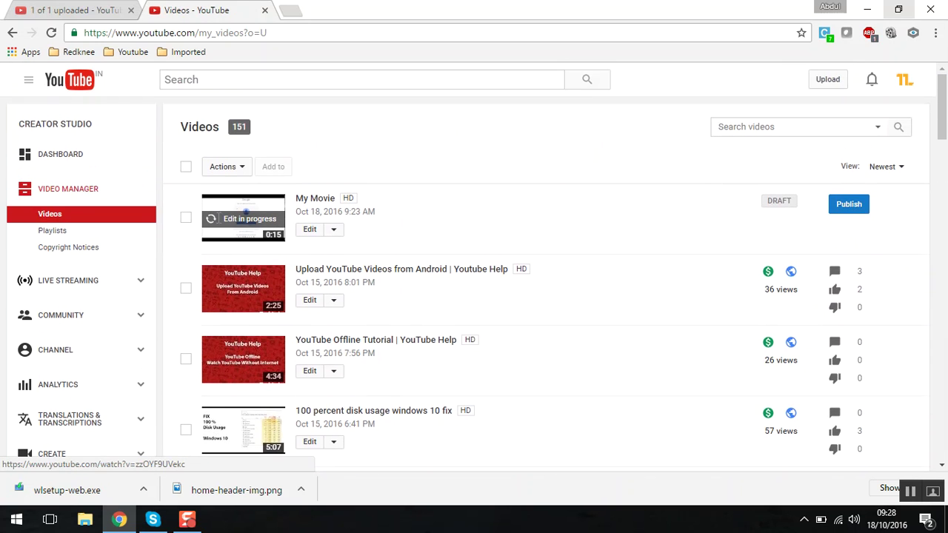